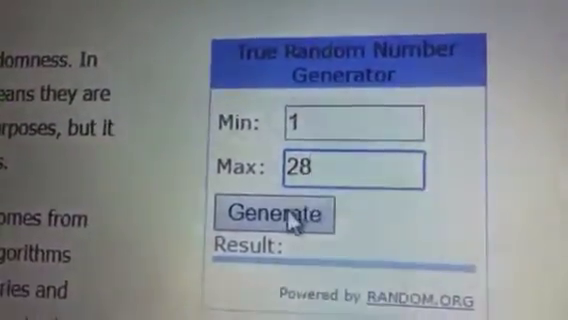
# Step: Generate a true random number from 1 to 28, yielding 1 as the giveaway winner
pyautogui.click(287, 208)
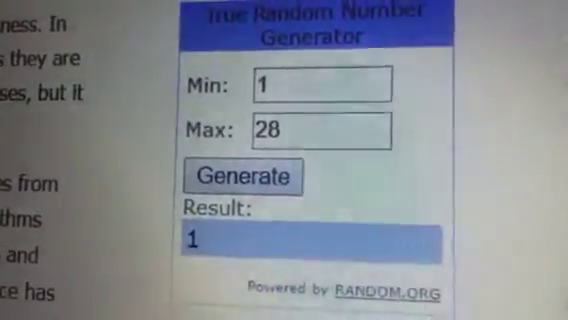